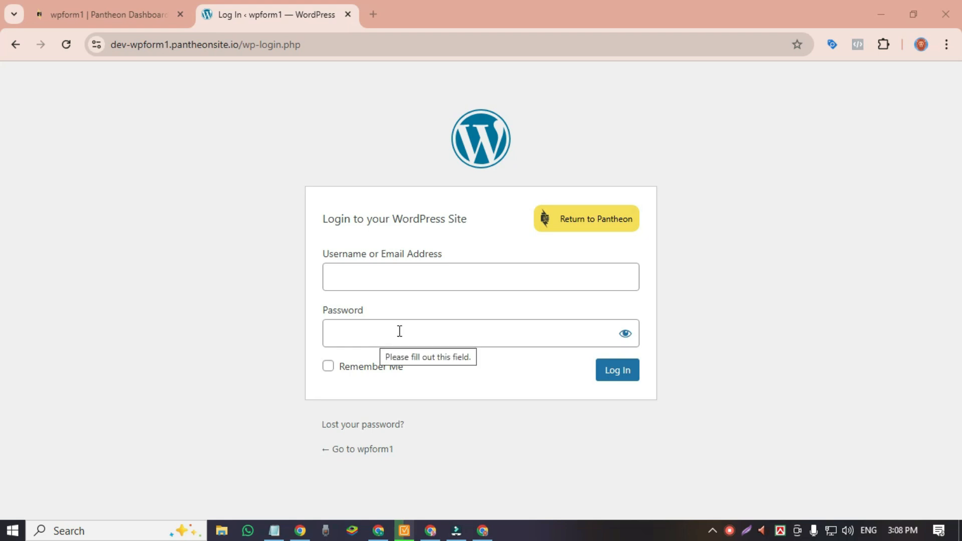
# Enter the administrator's username and password on the login form and tick Remember Me
pyautogui.click(348, 277)
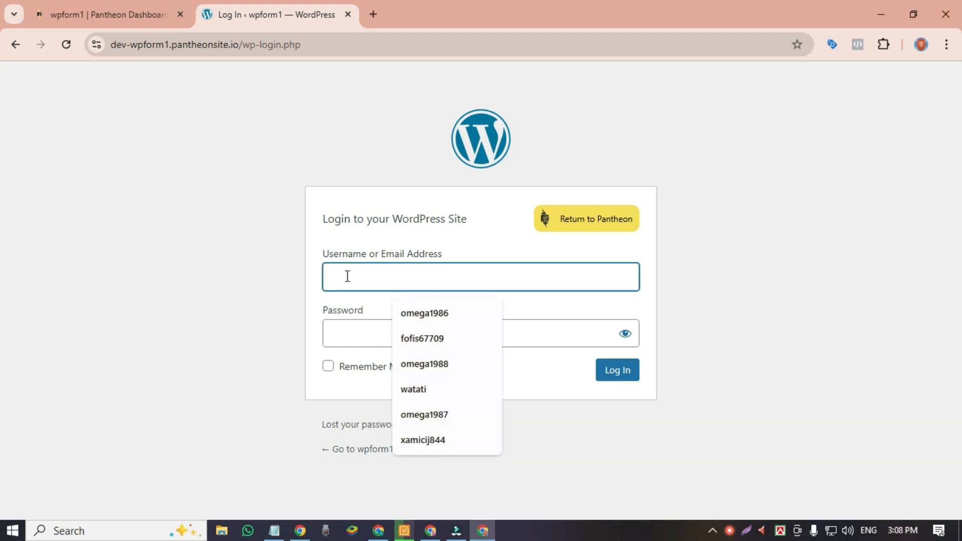
pyautogui.click(340, 275)
pyautogui.write('W')
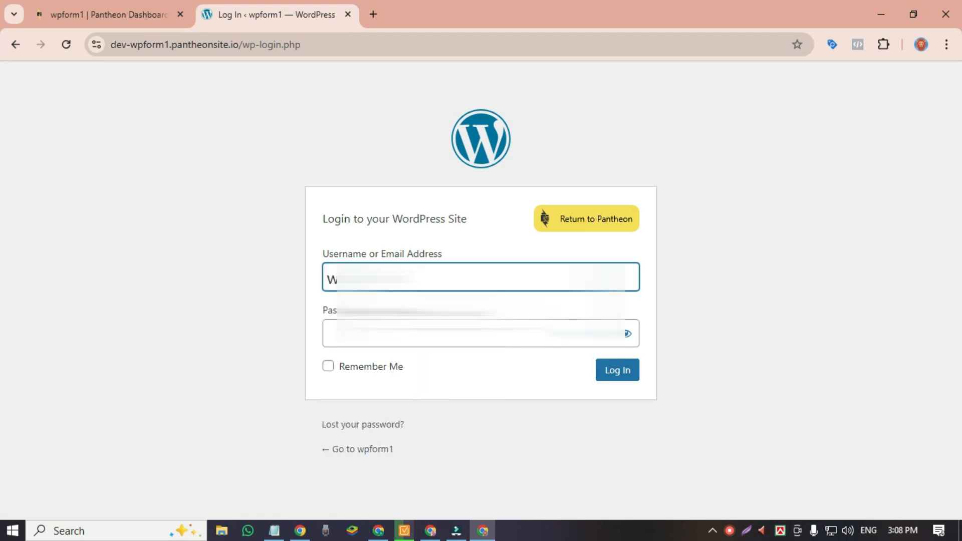
pyautogui.write('orm')
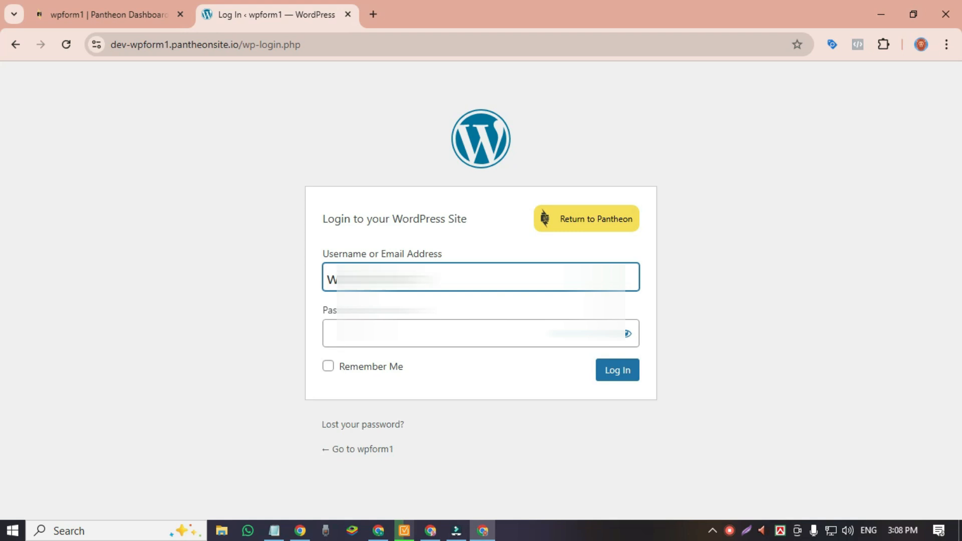
pyautogui.write('rm')
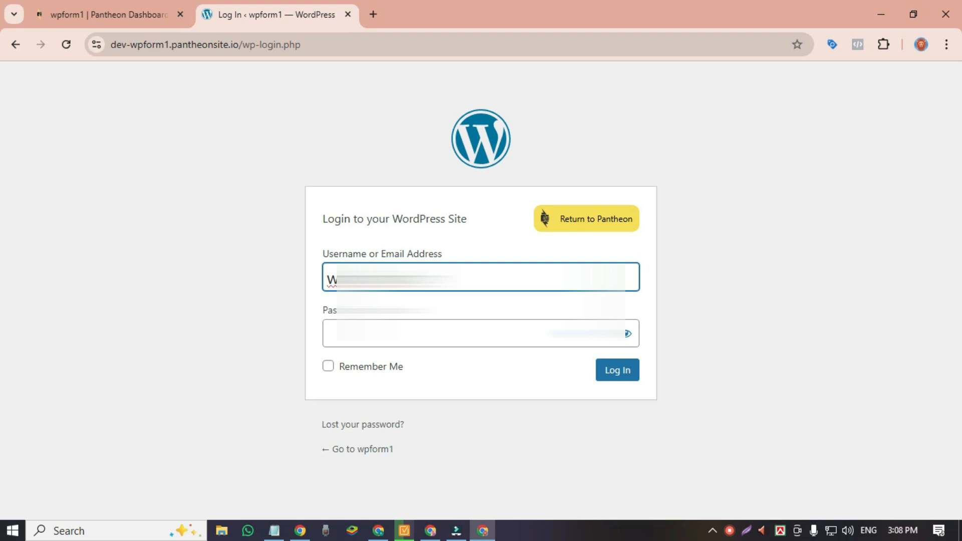
pyautogui.write('1')
pyautogui.click(350, 333)
pyautogui.write('******')
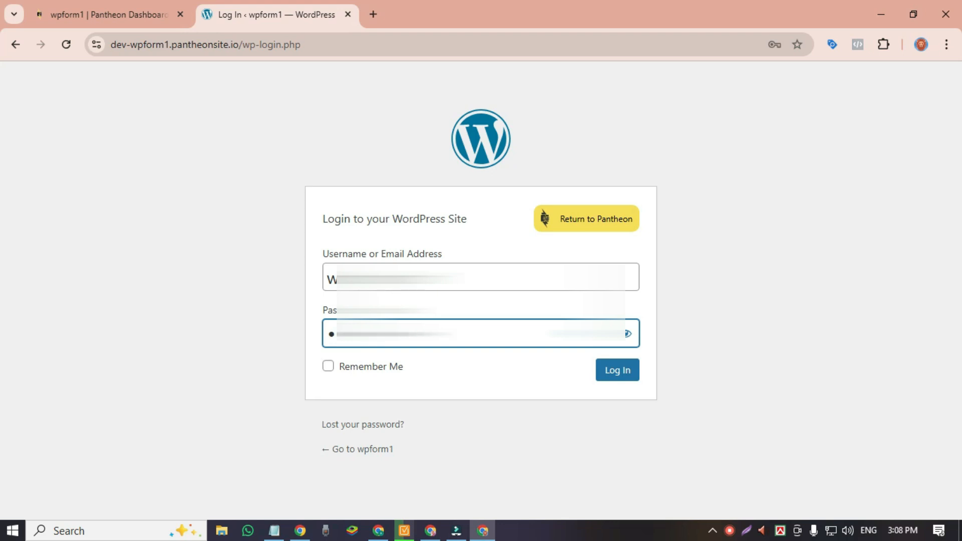
pyautogui.click(327, 368)
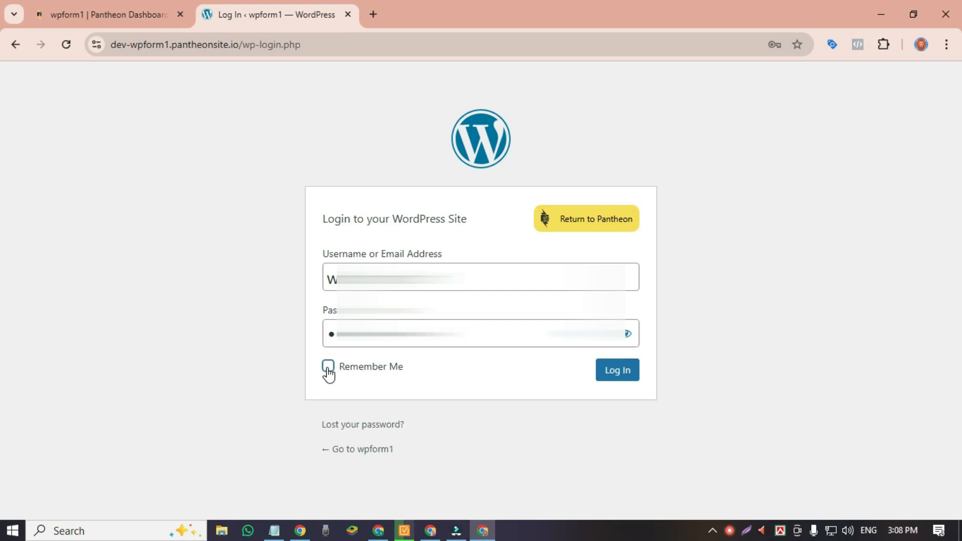
# Submit the login and reach the wpform1 Dashboard's Welcome to WordPress 6.7.1 panel
pyautogui.click(618, 378)
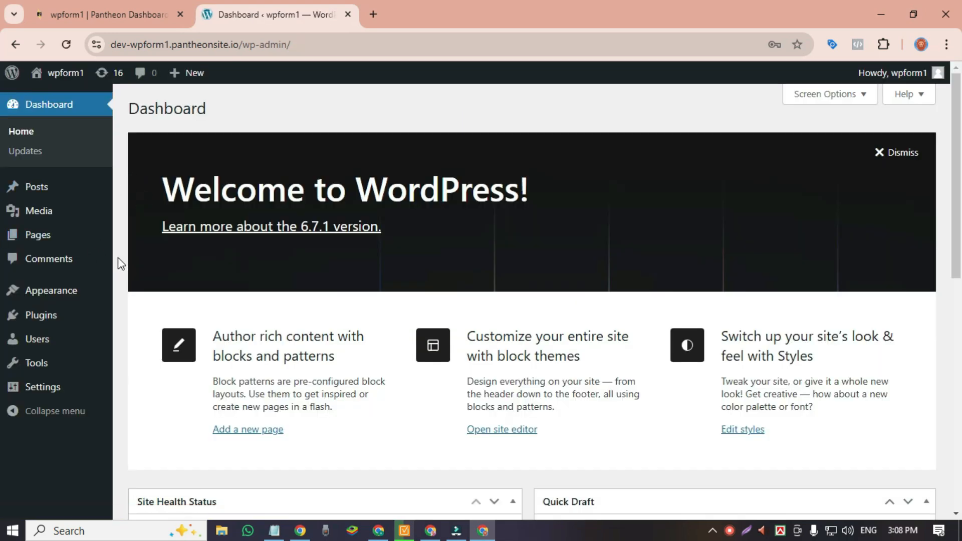
pyautogui.moveTo(111, 297)
pyautogui.moveTo(132, 213)
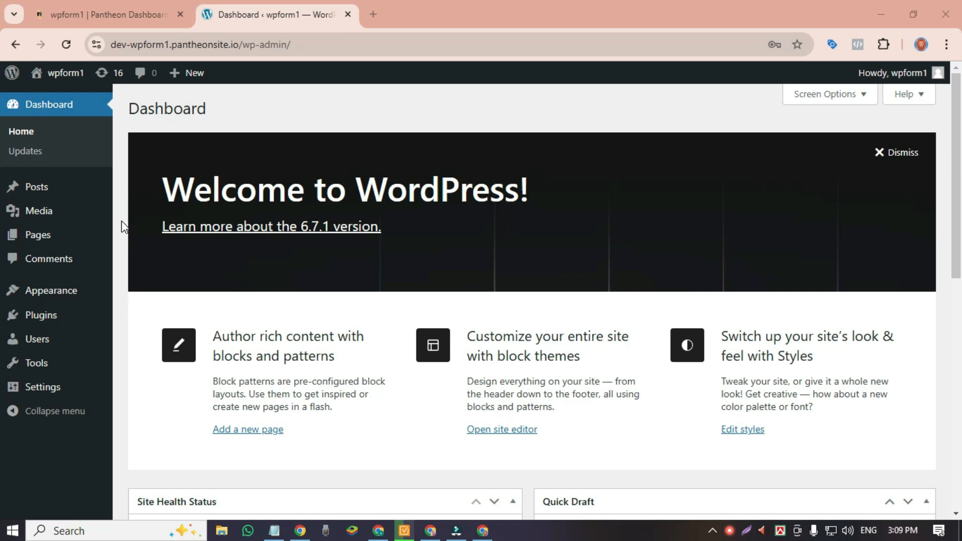
pyautogui.moveTo(35, 339)
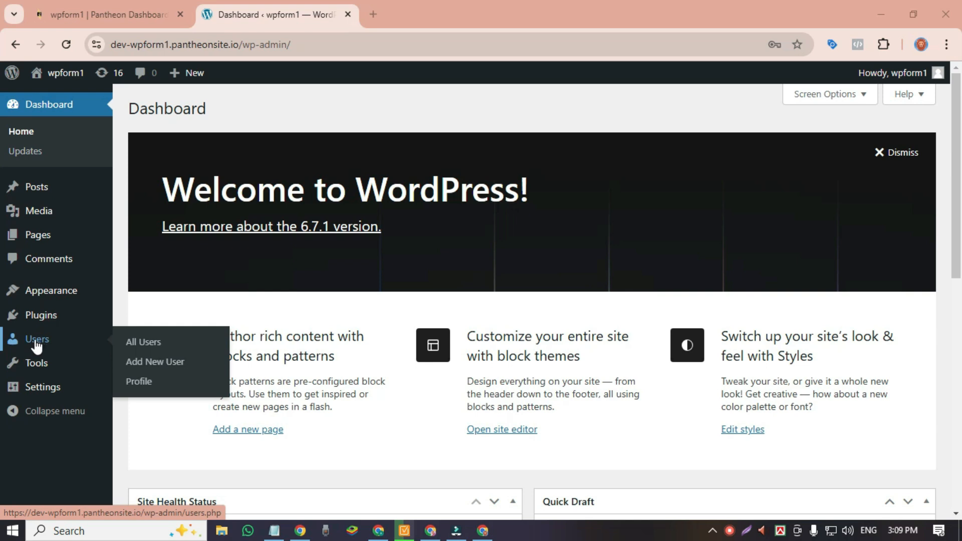
# Go to Users > All Users and start a new user with Add New User
pyautogui.click(145, 344)
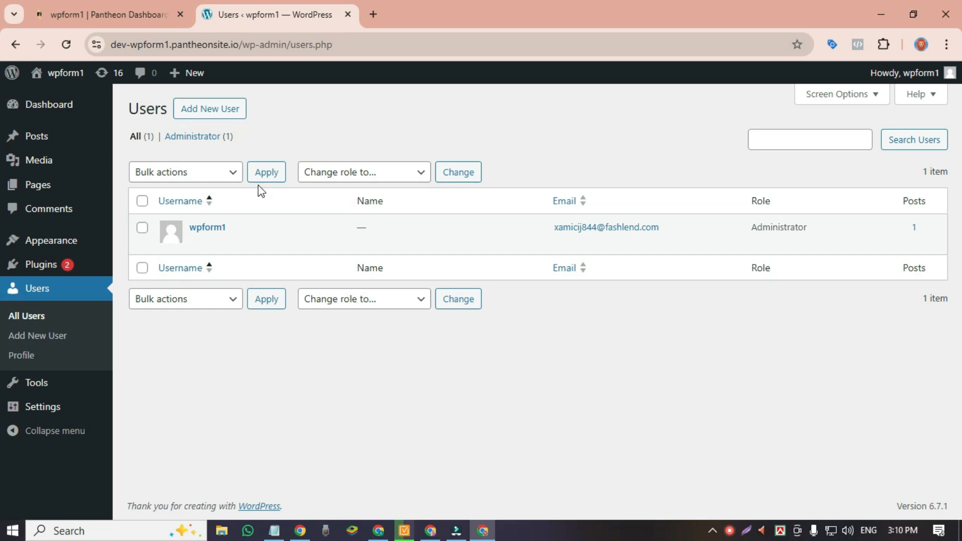
pyautogui.click(212, 109)
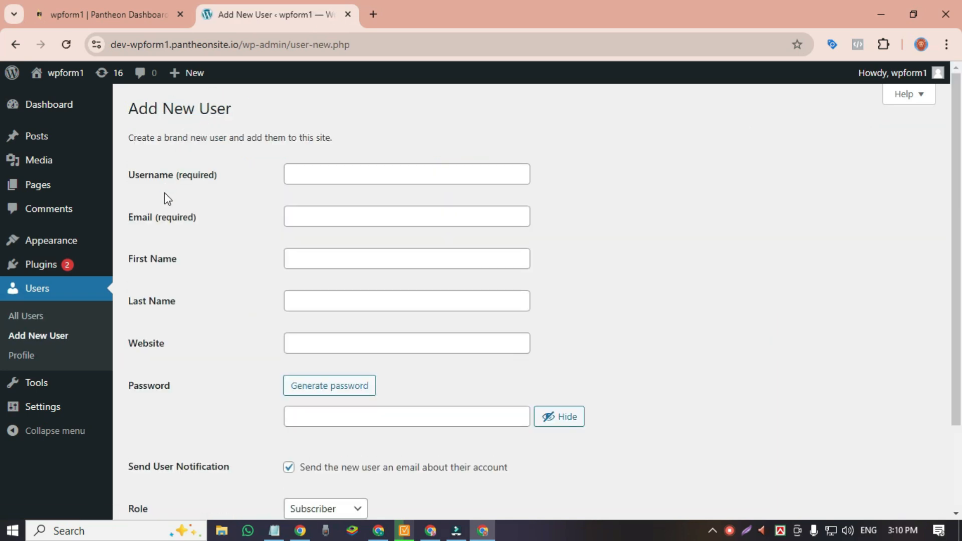
# Enter username wpform2, fill the e-mail from a saved suggestion, and select the generated password
pyautogui.click(294, 174)
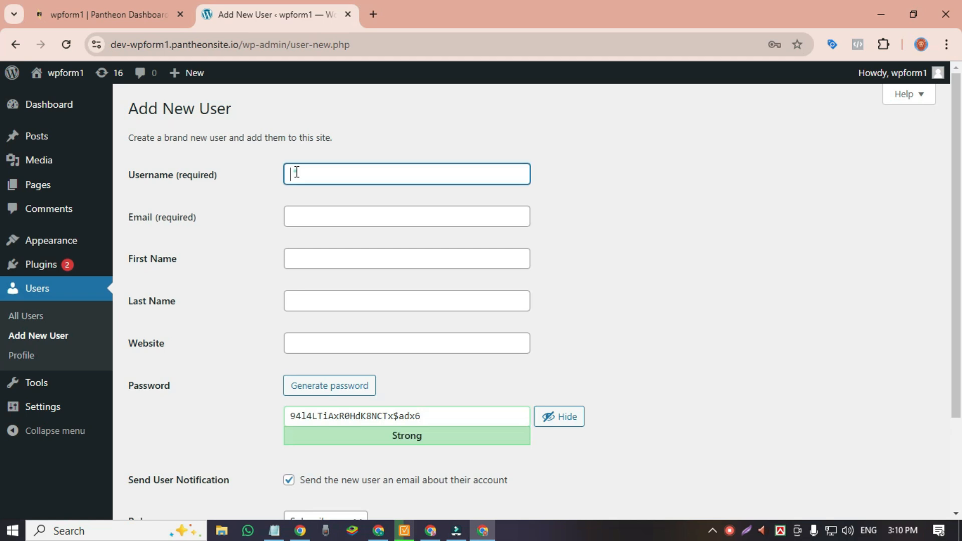
pyautogui.write('wpform2')
pyautogui.click(297, 213)
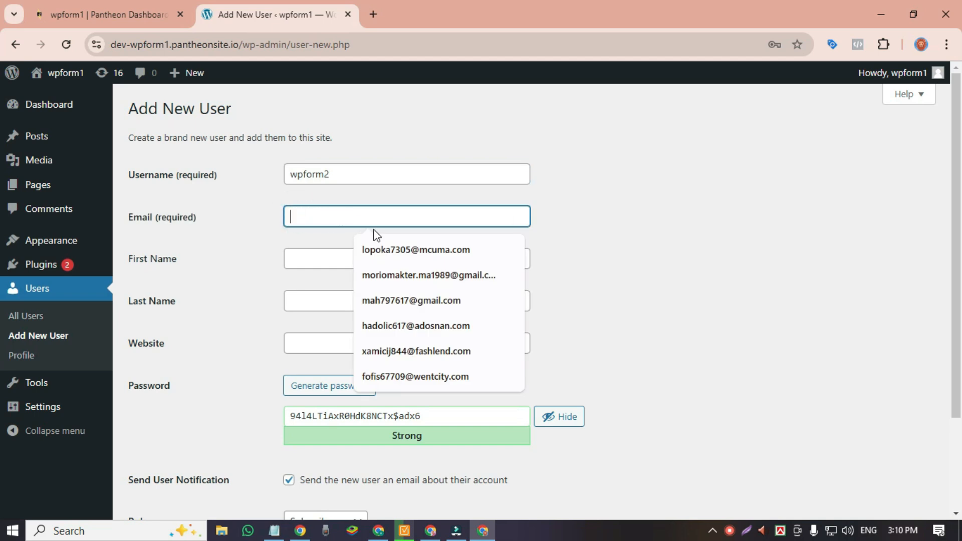
pyautogui.click(375, 250)
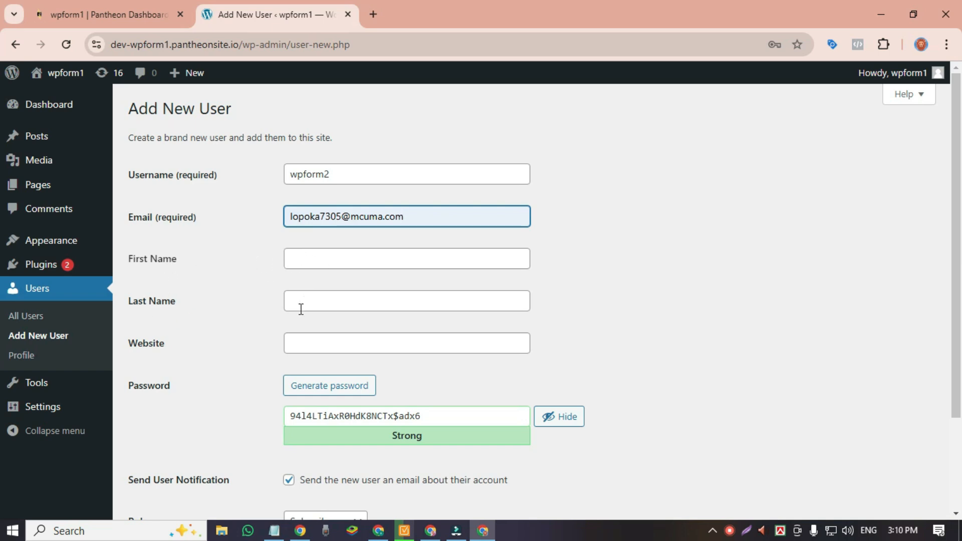
pyautogui.scroll(-2, 295, 338)
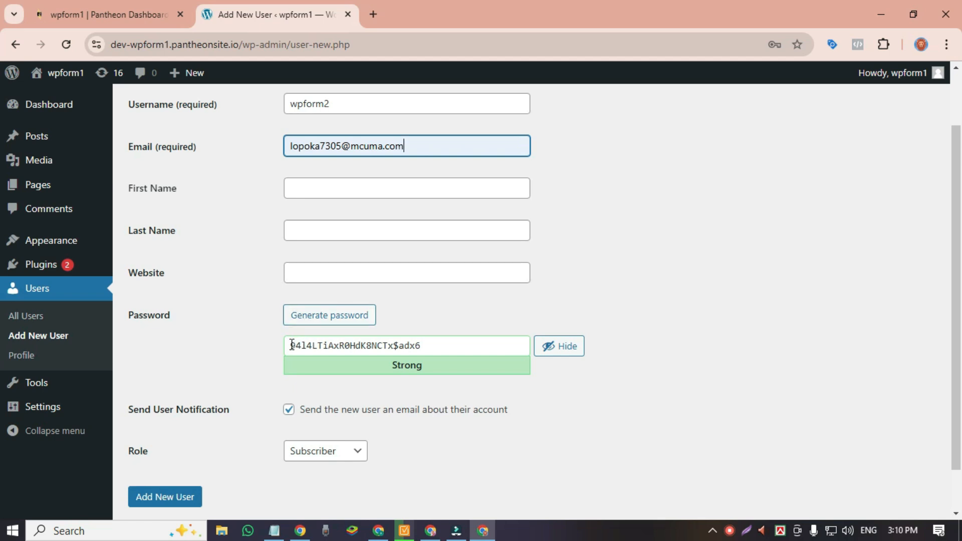
pyautogui.moveTo(437, 345); pyautogui.dragTo(249, 350)
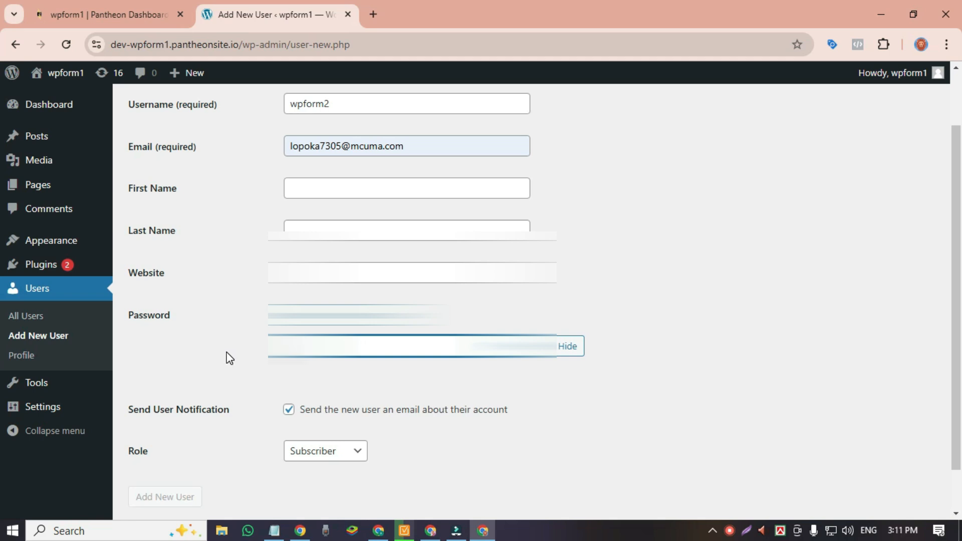
# Type a custom password, confirm using a weak password, and set the role to Administrator
pyautogui.write('w')
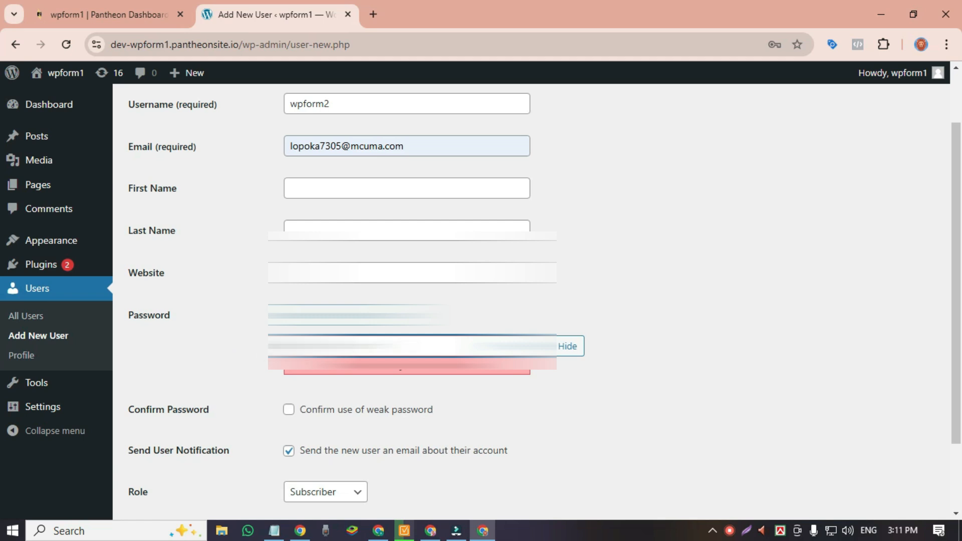
pyautogui.scroll(-1, 481, 300)
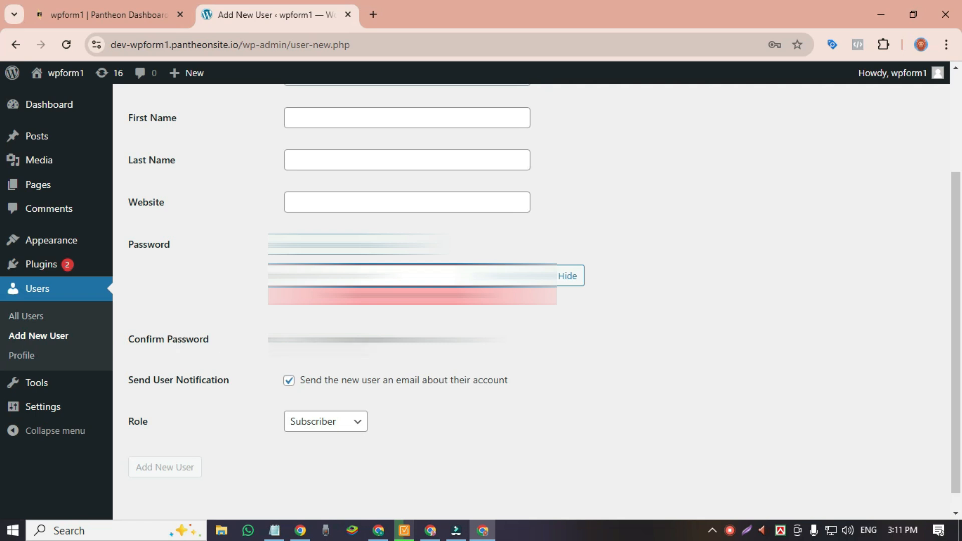
pyautogui.click(289, 339)
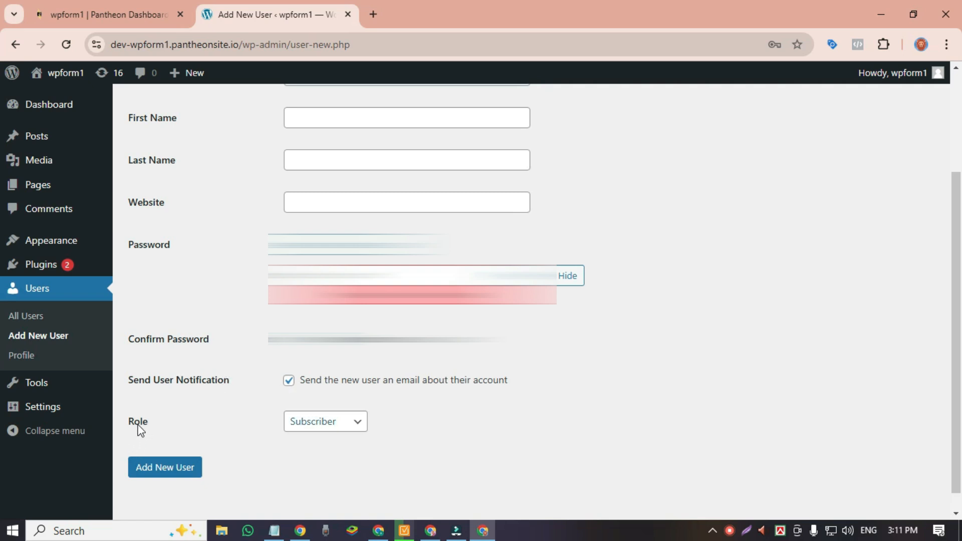
pyautogui.click(357, 423)
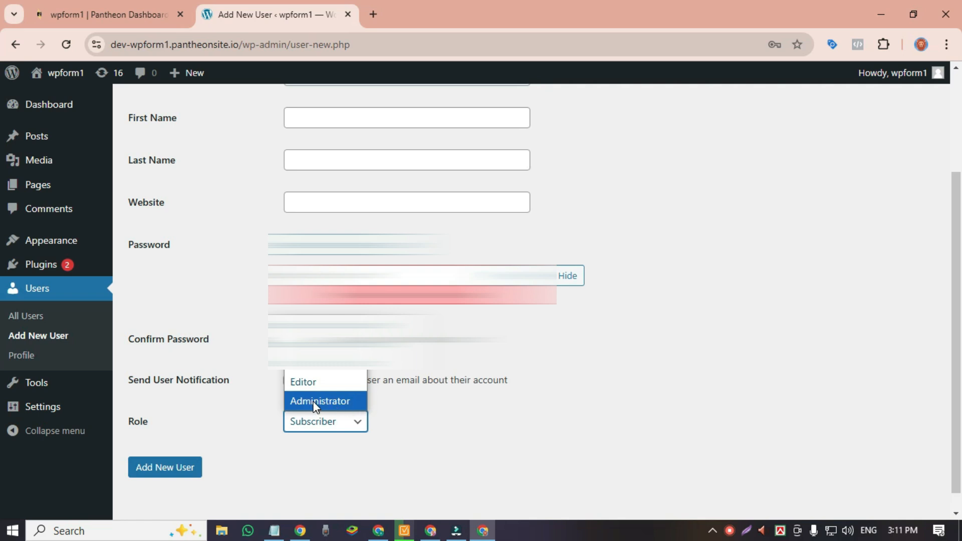
pyautogui.click(313, 402)
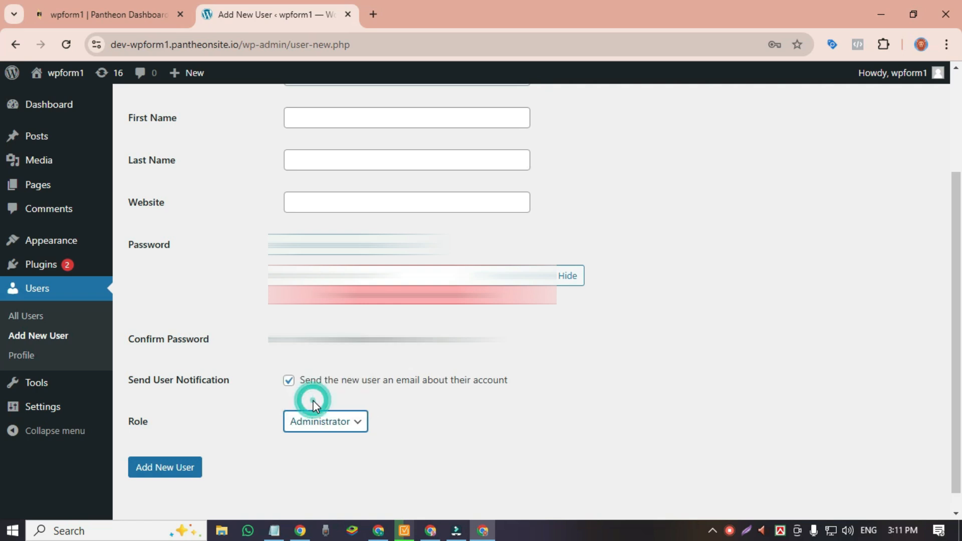
# Submit the form so wpform2 appears as a second Administrator in the Users list
pyautogui.click(162, 474)
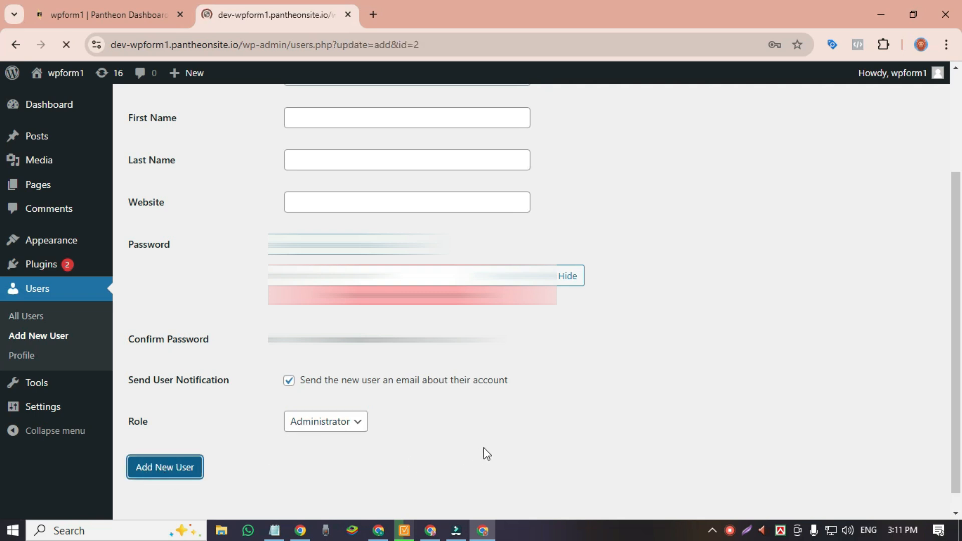
pyautogui.moveTo(188, 311)
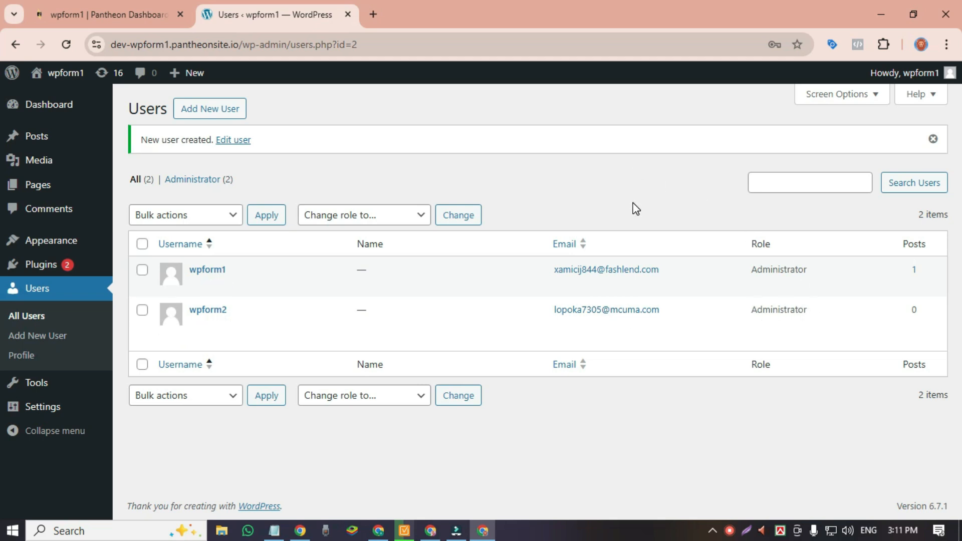
pyautogui.moveTo(459, 320)
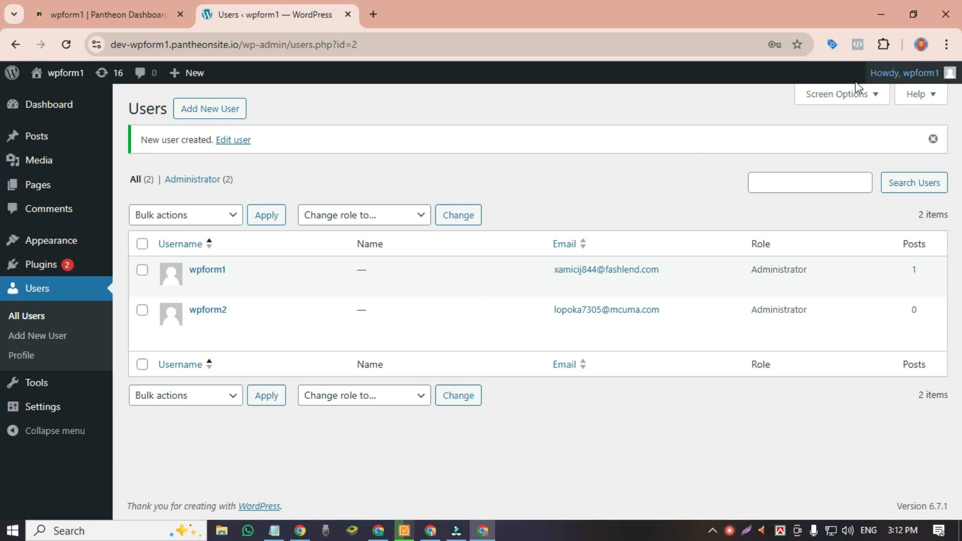
pyautogui.moveTo(925, 87)
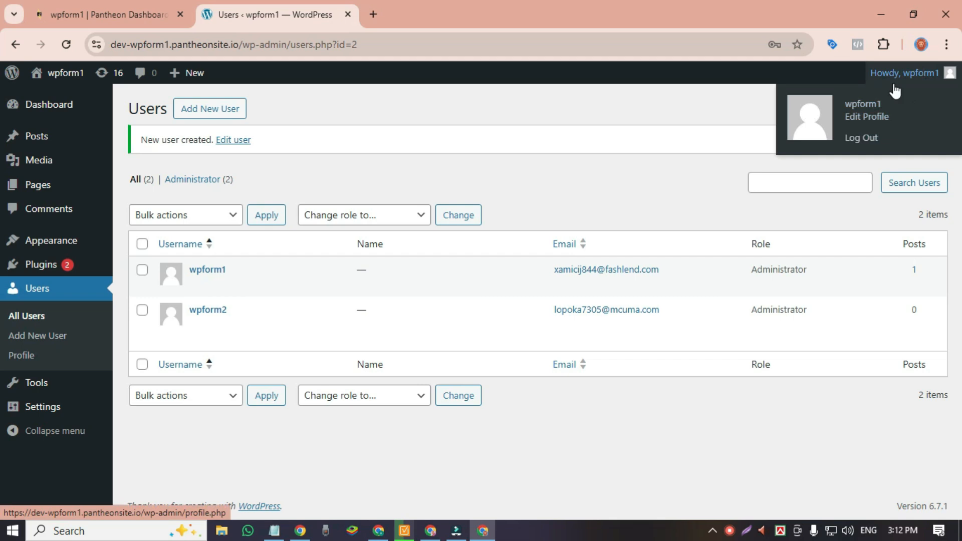
# Log out of wpform1 and sign in with the new account's credentials, Remember Me ticked
pyautogui.click(860, 143)
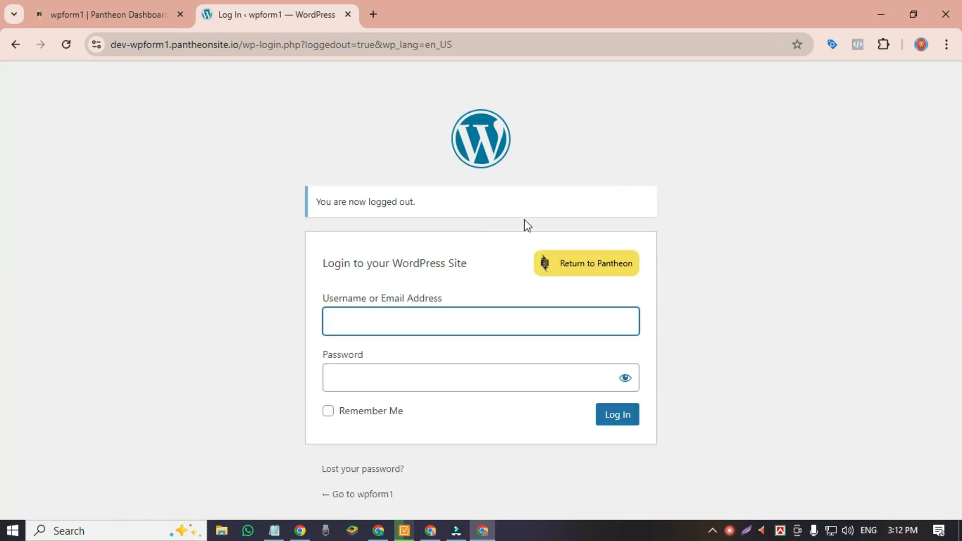
pyautogui.click(336, 321)
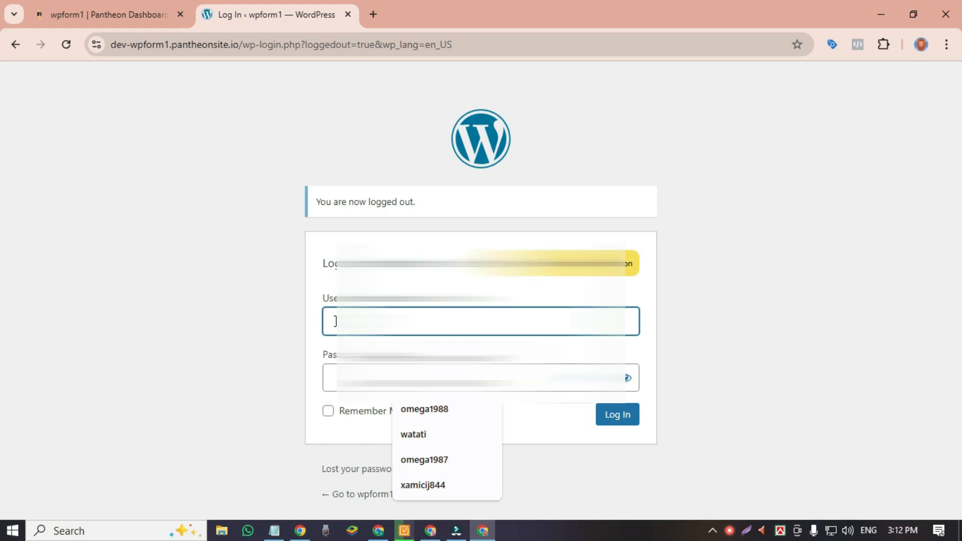
pyautogui.write('W')
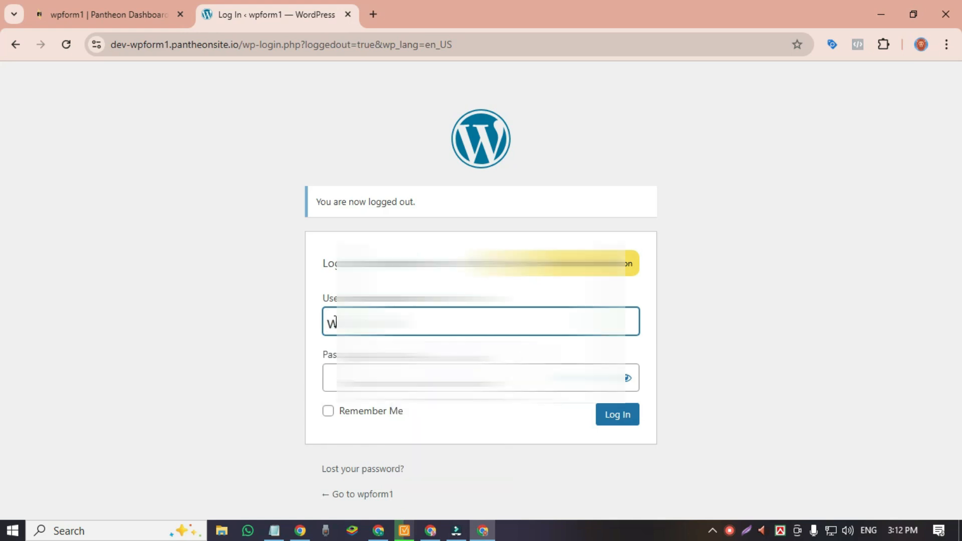
pyautogui.write('m1')
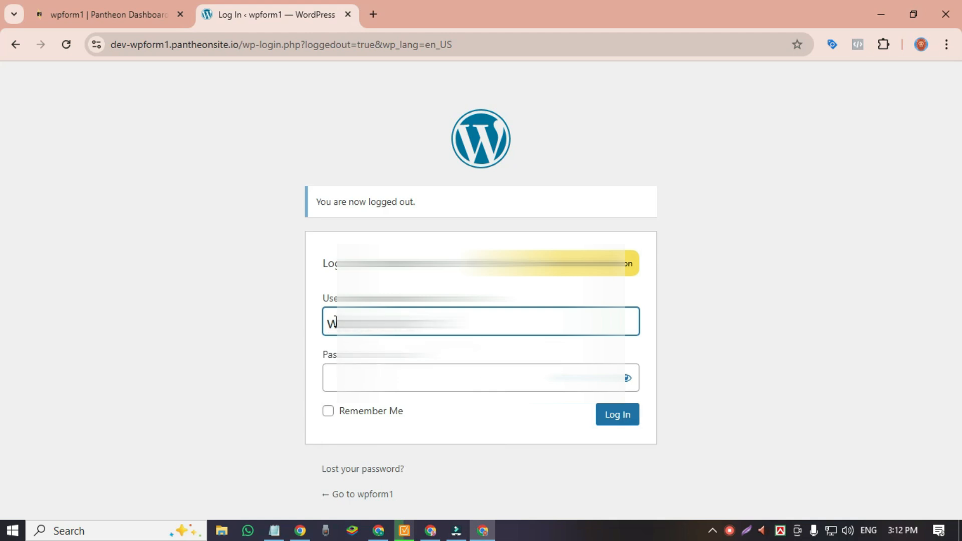
pyautogui.click(342, 380)
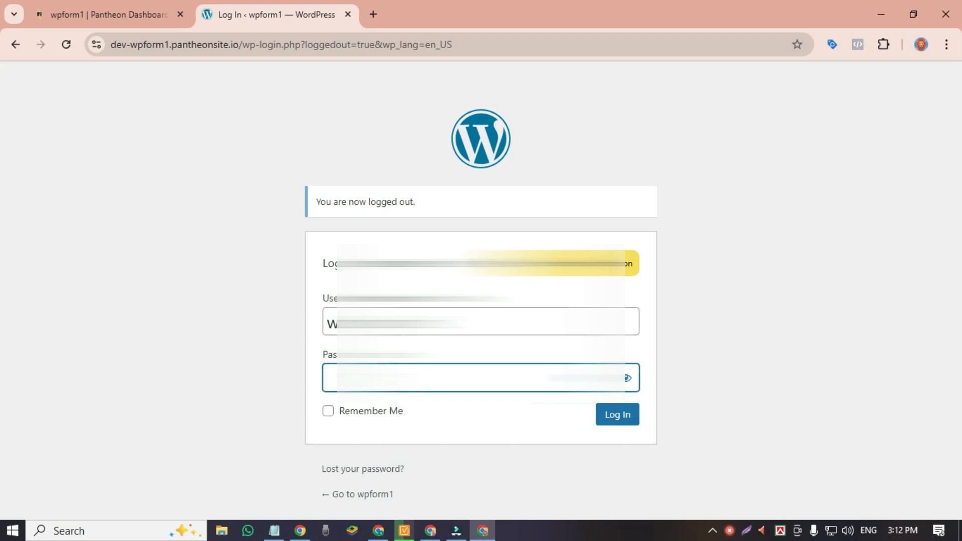
pyautogui.write('****')
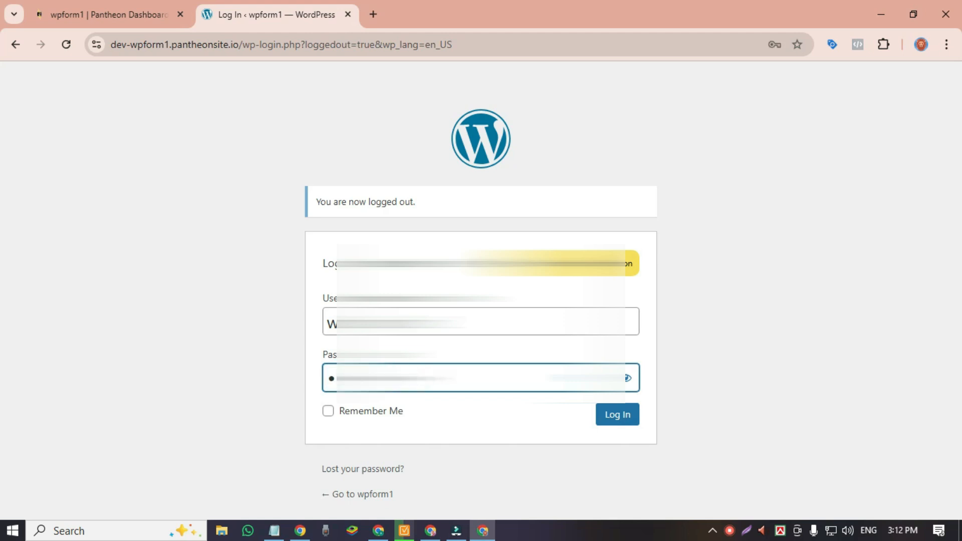
pyautogui.click(328, 412)
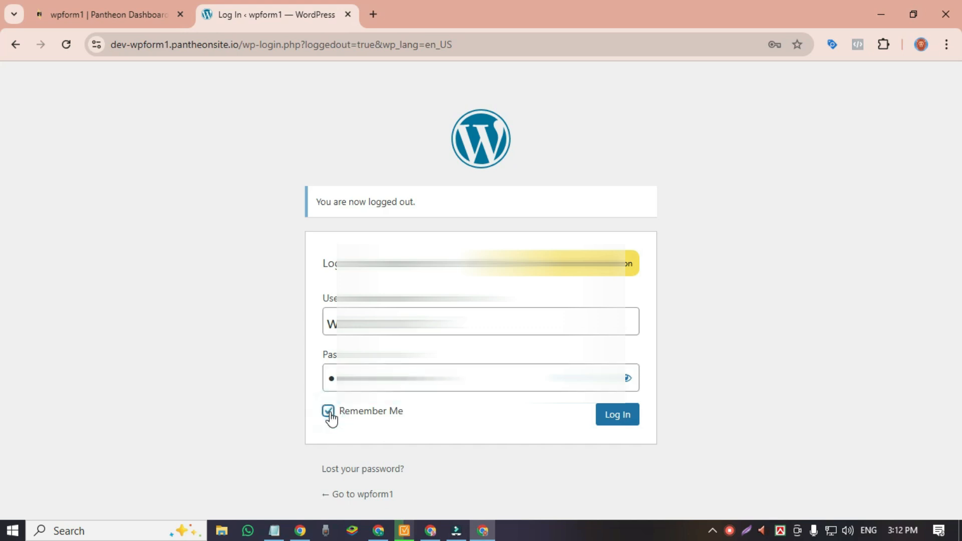
pyautogui.click(618, 422)
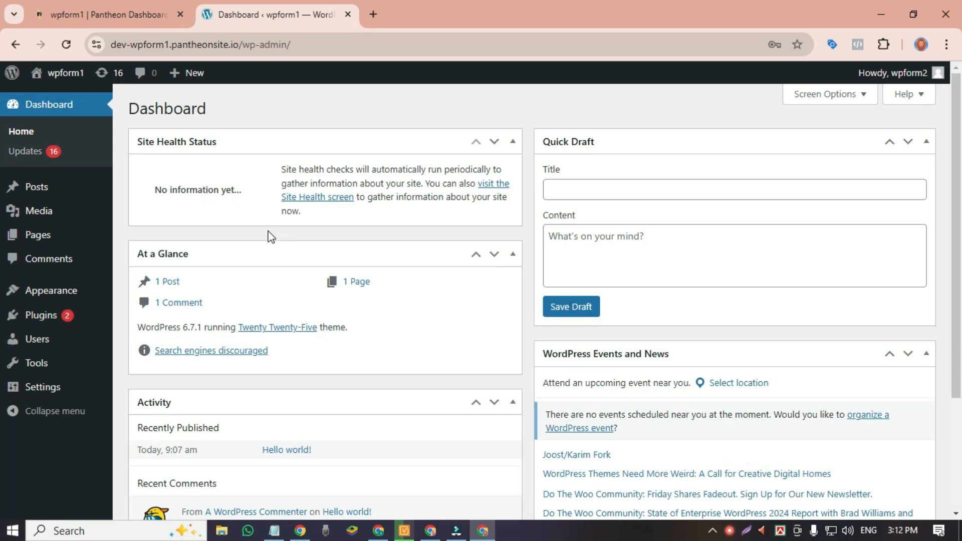
# Open All Users from the sidebar, showing wpform1 and wpform2 both as Administrators
pyautogui.scroll(-3, 272, 237)
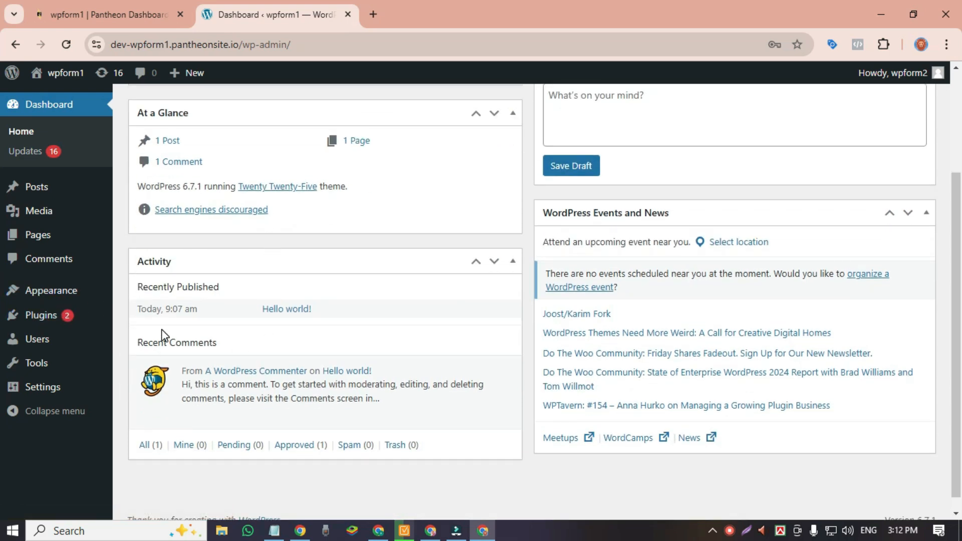
pyautogui.moveTo(55, 376)
pyautogui.moveTo(44, 344)
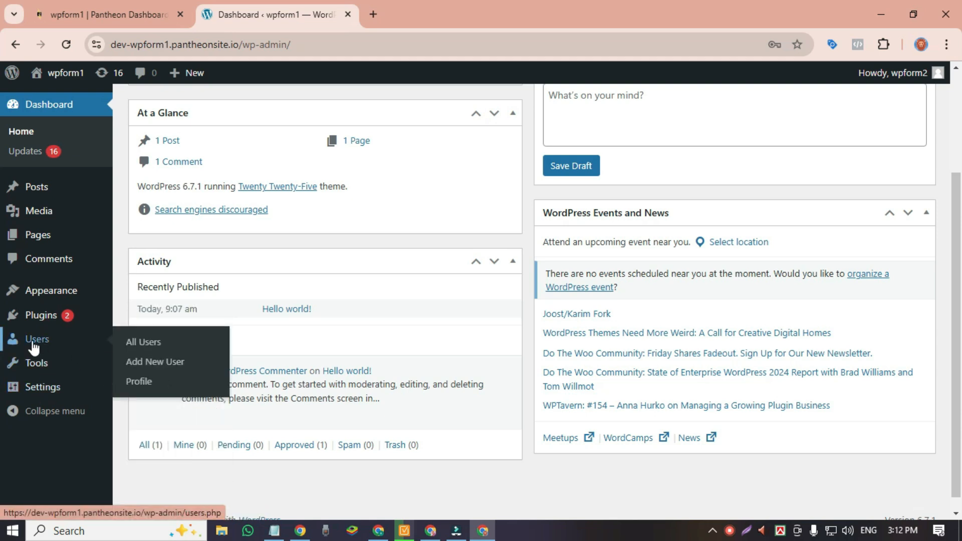
pyautogui.click(140, 345)
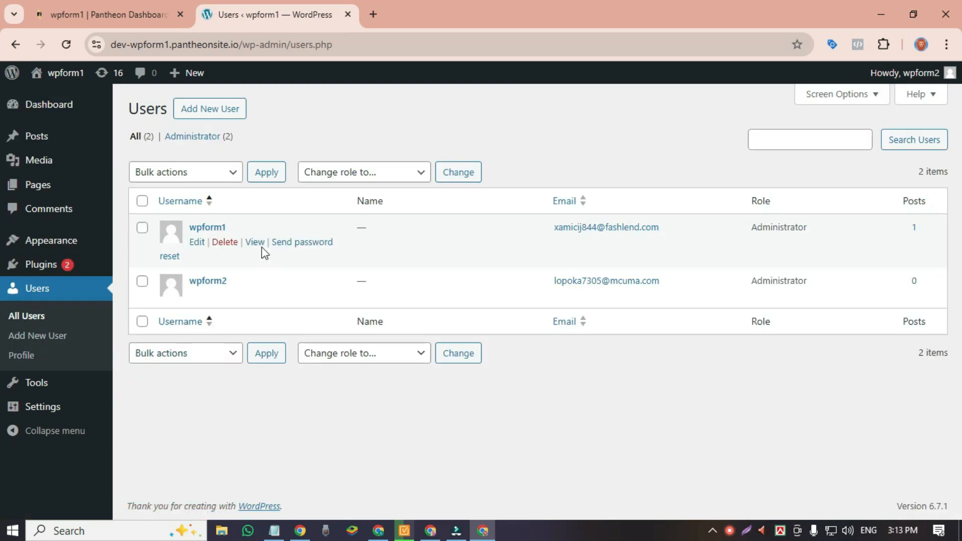